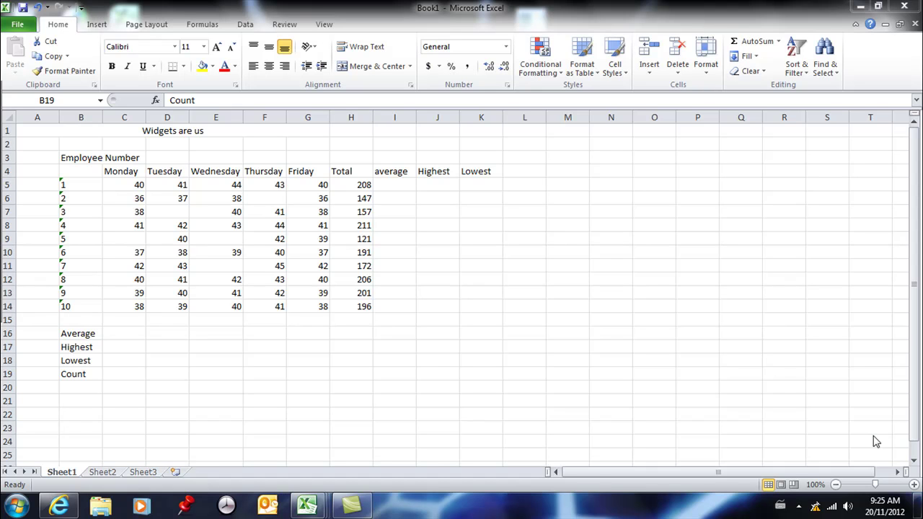
# Step: Delete the existing weekly totals in H5:H14, then bring up the AutoSum function list from H5
pyautogui.click(359, 185)
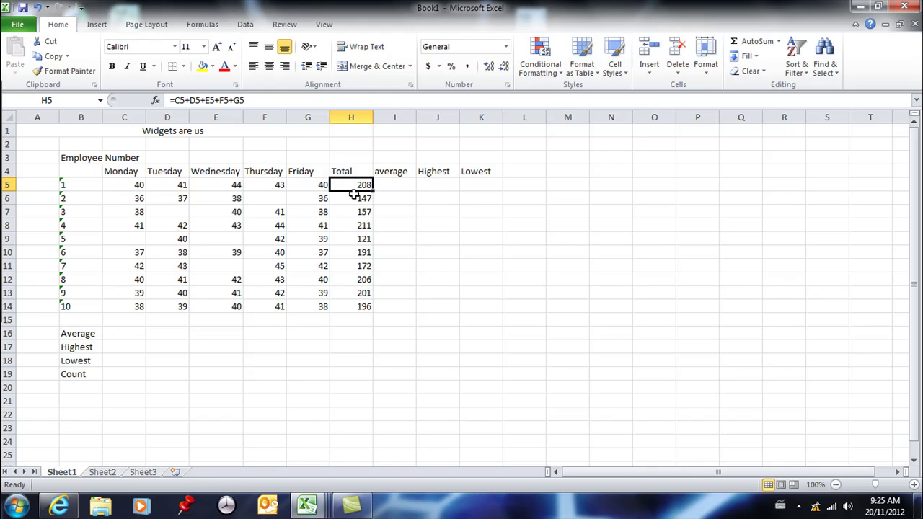
pyautogui.moveTo(350, 190); pyautogui.dragTo(365, 304)
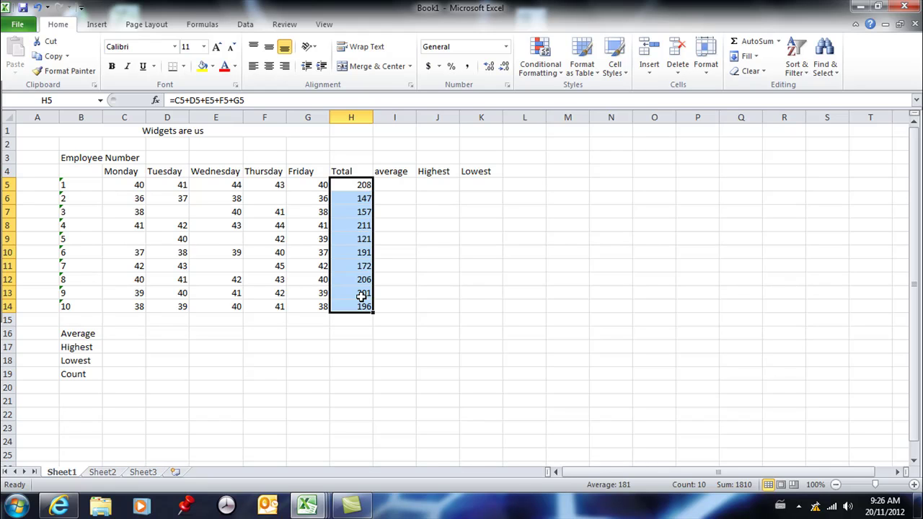
pyautogui.press('Home')
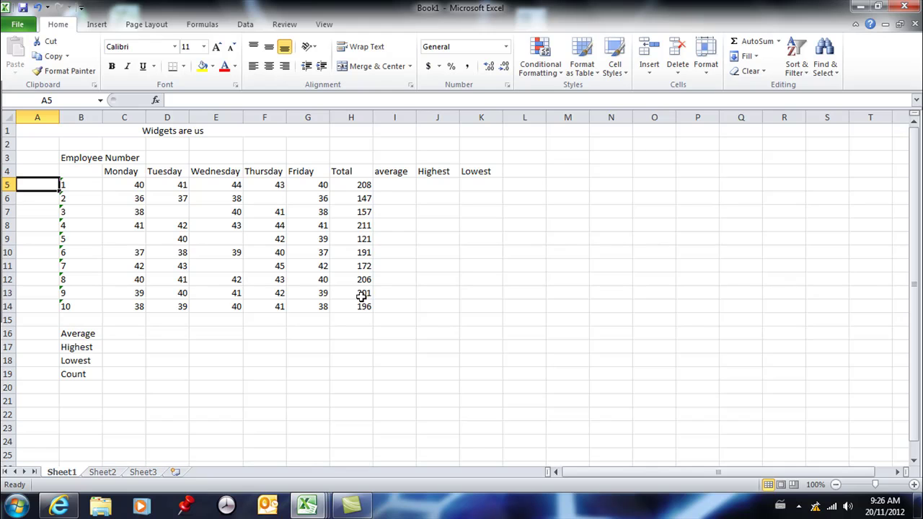
pyautogui.moveTo(337, 187); pyautogui.dragTo(364, 306)
pyautogui.press('Delete')
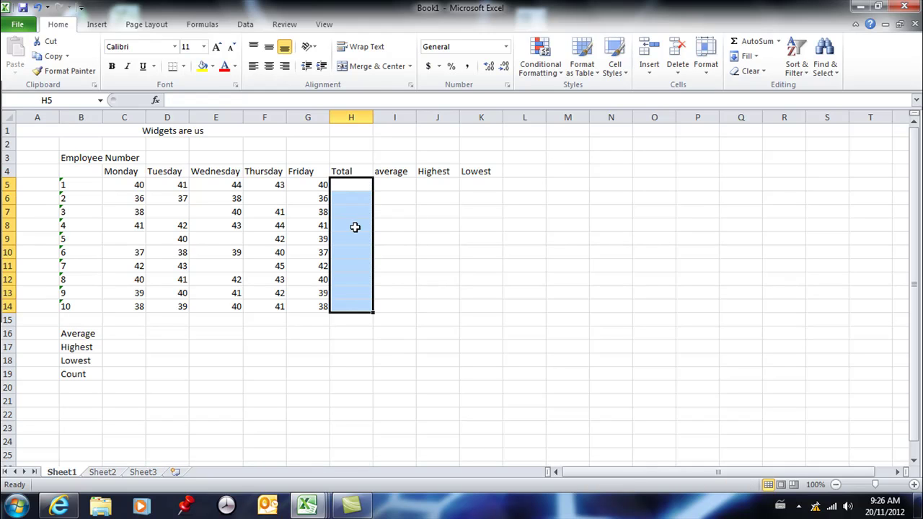
pyautogui.click(360, 184)
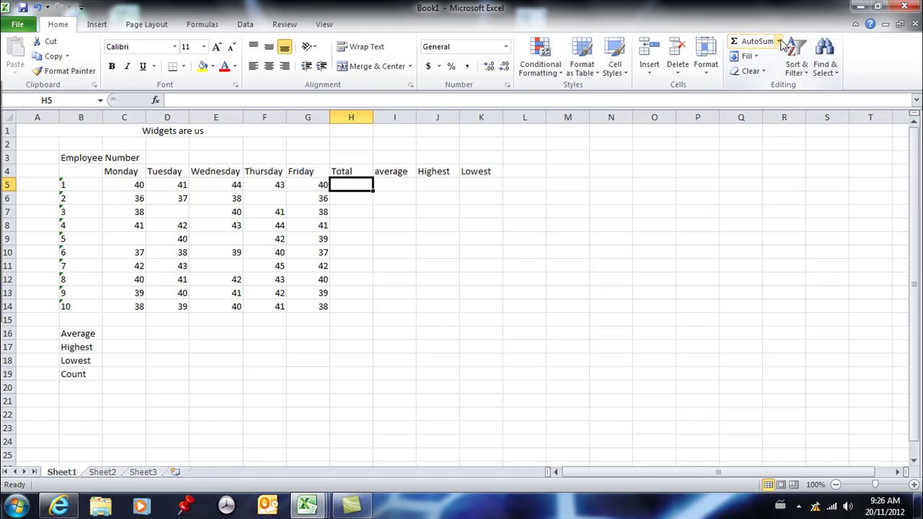
pyautogui.click(780, 42)
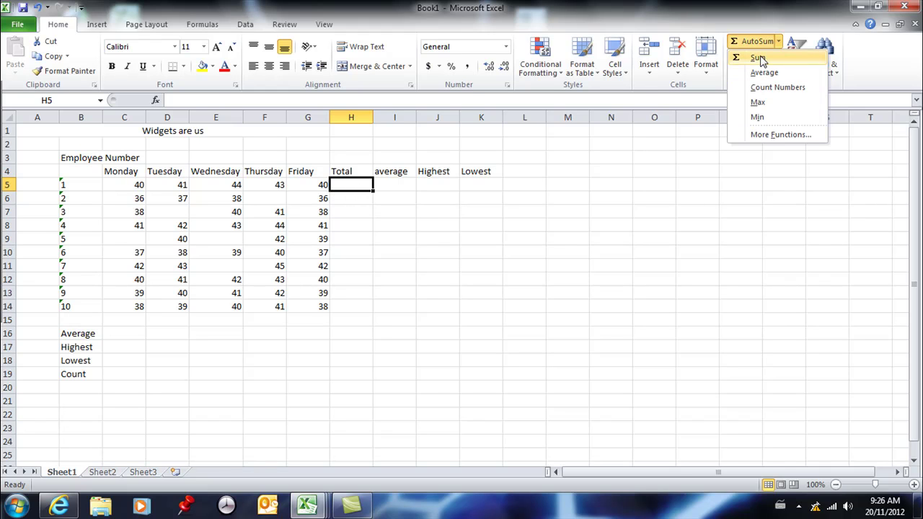
# Step: Insert SUM formulas over Monday–Friday in H5 and H6, then fill the SUM formula down to H14
pyautogui.click(757, 57)
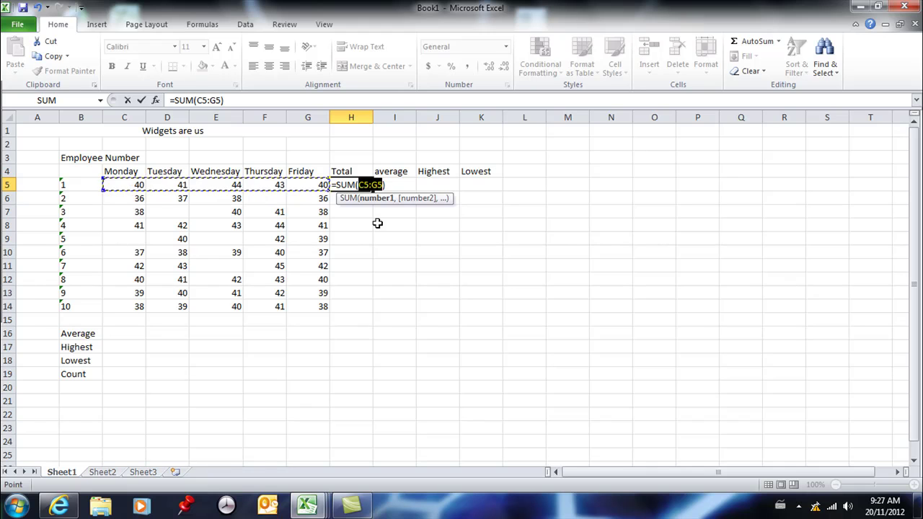
pyautogui.press('Return')
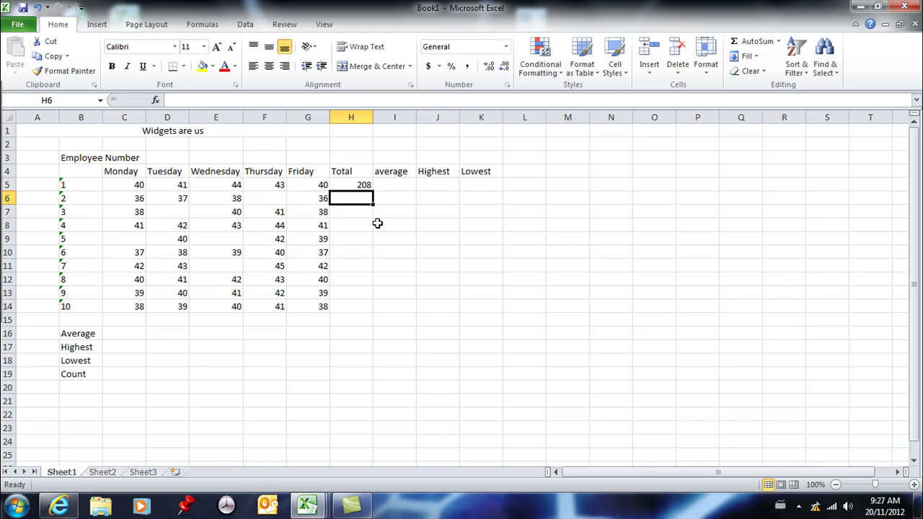
pyautogui.click(778, 42)
pyautogui.click(771, 58)
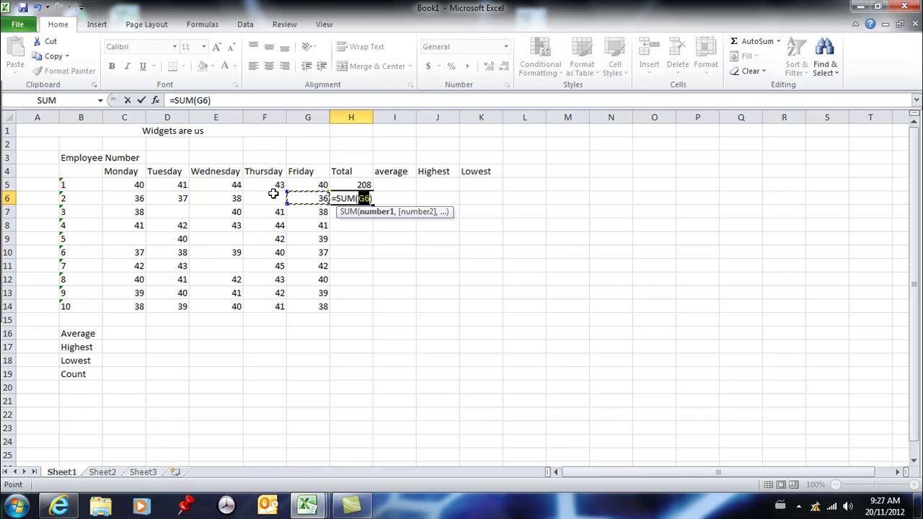
pyautogui.moveTo(138, 195); pyautogui.dragTo(317, 199)
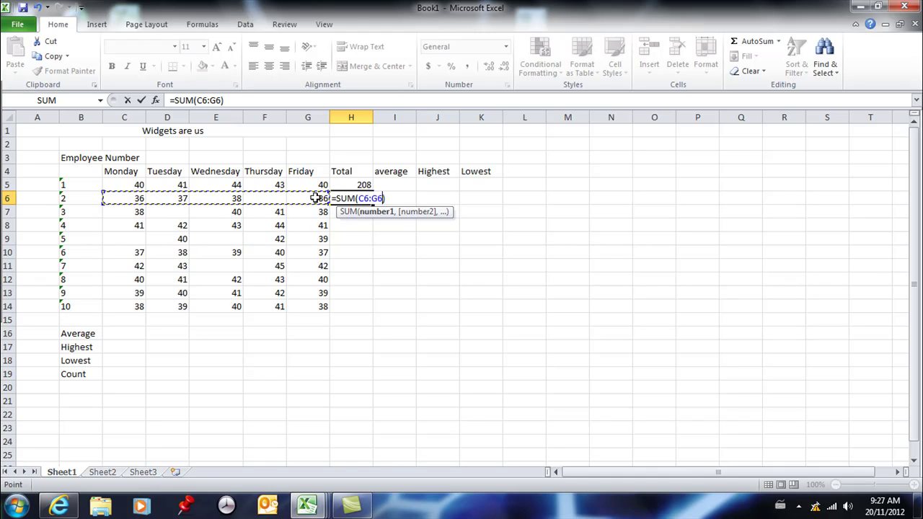
pyautogui.press('Return')
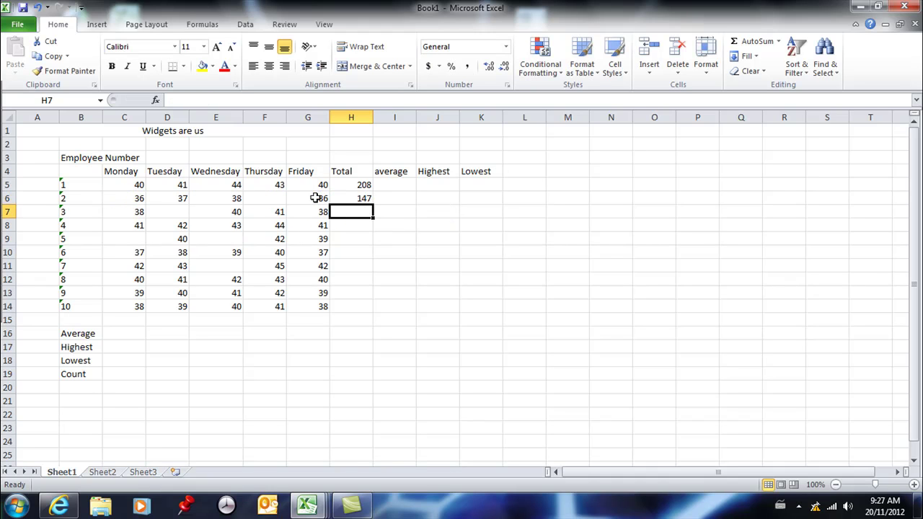
pyautogui.click(354, 197)
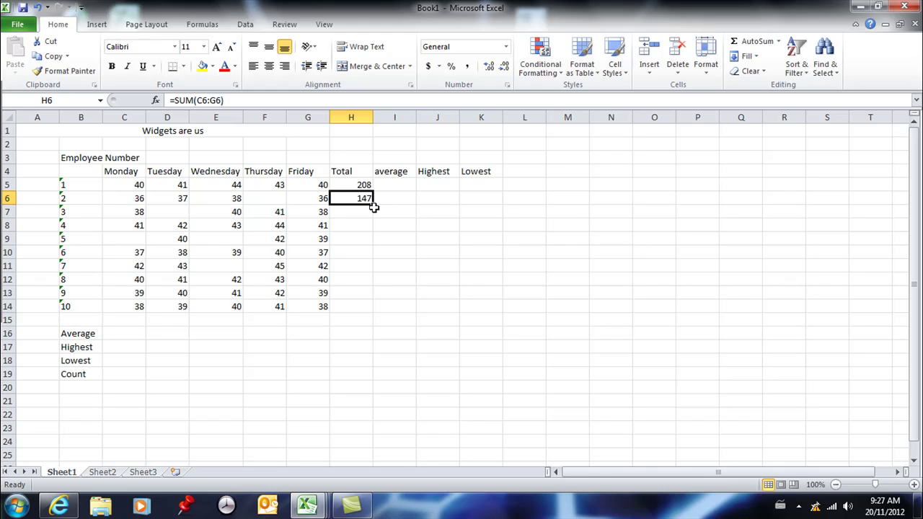
pyautogui.moveTo(373, 205); pyautogui.dragTo(363, 313)
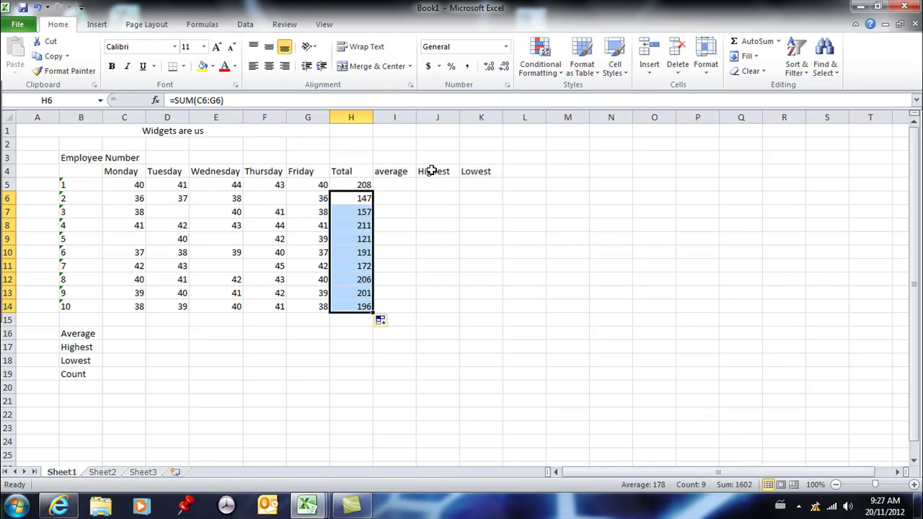
# Step: Insert an AVERAGE formula over C5:G5 in I5, giving 41.6
pyautogui.click(392, 185)
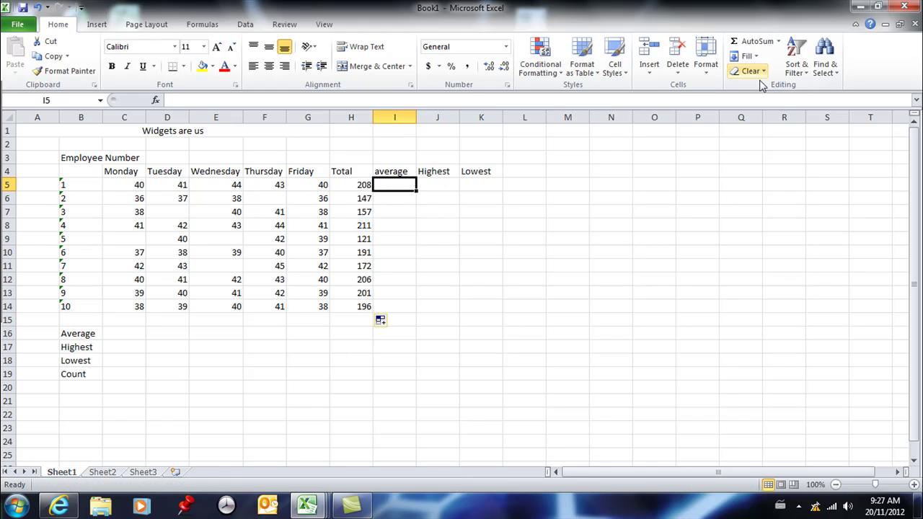
pyautogui.click(779, 42)
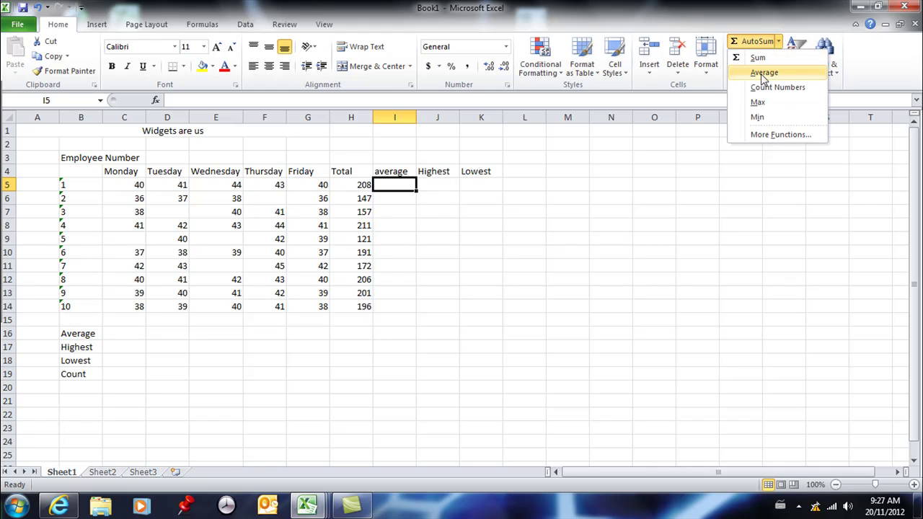
pyautogui.click(764, 73)
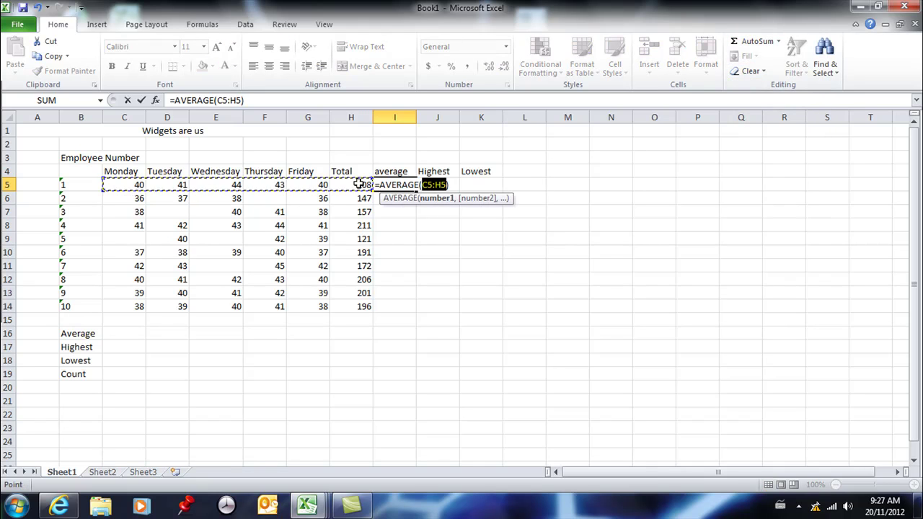
pyautogui.moveTo(143, 185); pyautogui.dragTo(311, 184)
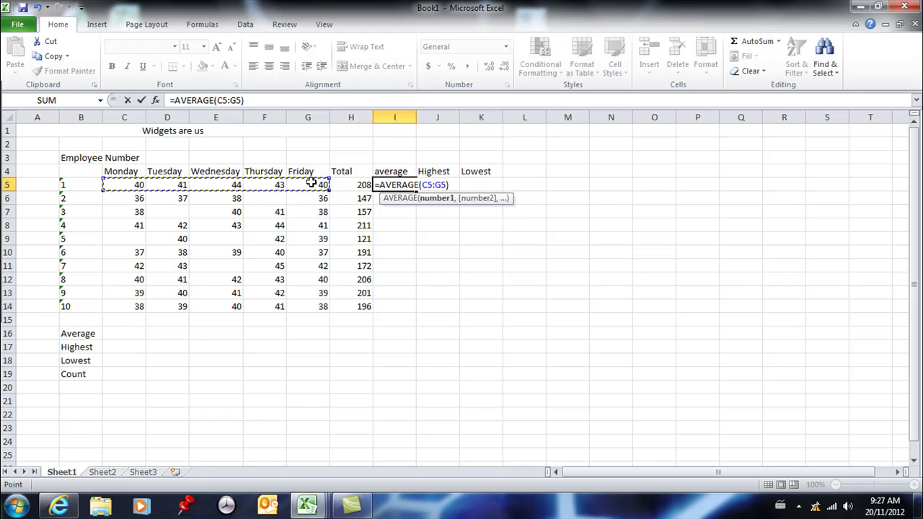
pyautogui.press('Return')
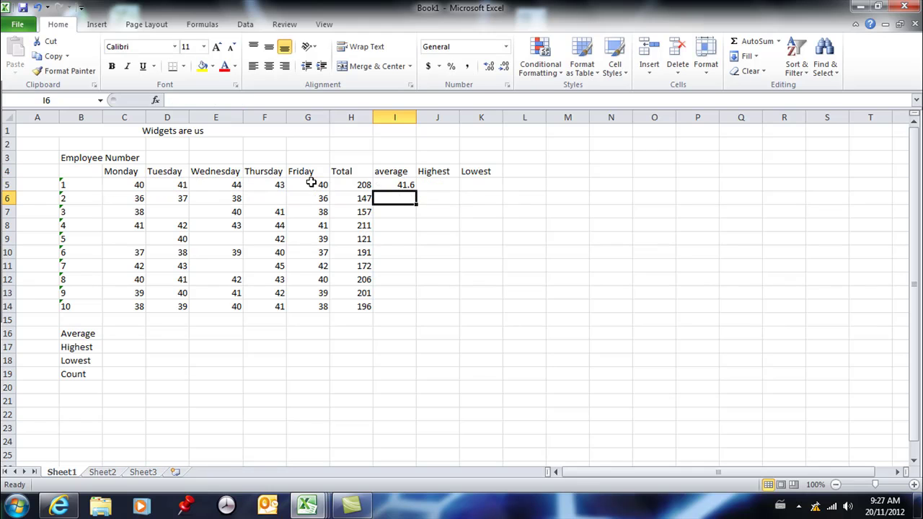
pyautogui.click(408, 185)
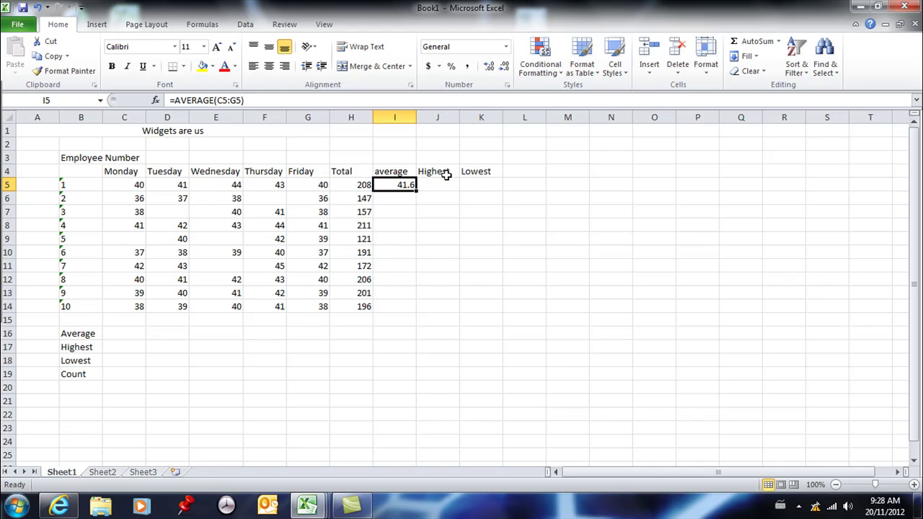
# Step: Average C6:G6 in I6 and fill the AVERAGE formula down to I14, ending at 39.2
pyautogui.click(404, 201)
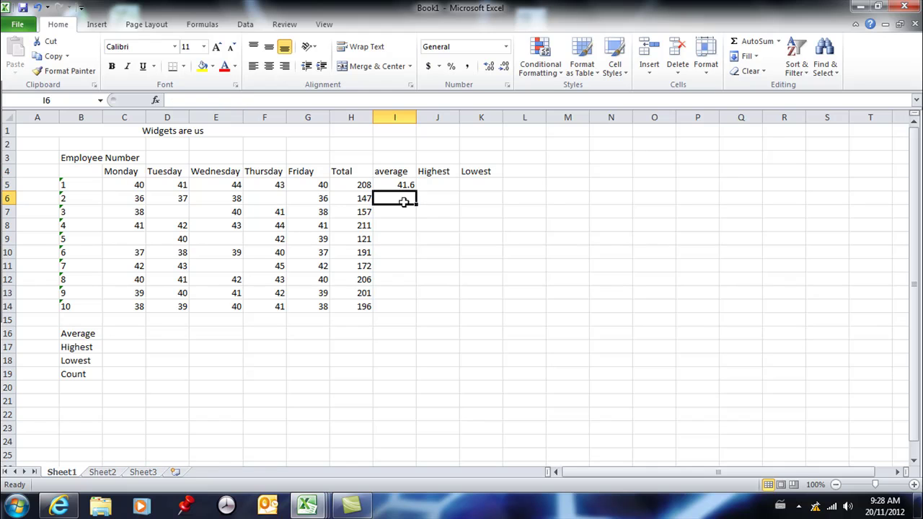
pyautogui.click(779, 41)
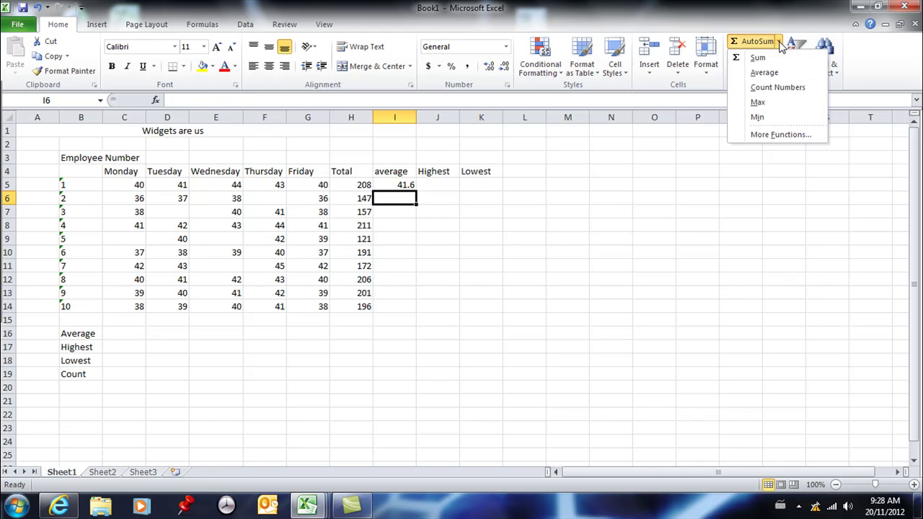
pyautogui.click(772, 77)
pyautogui.moveTo(119, 198); pyautogui.dragTo(321, 200)
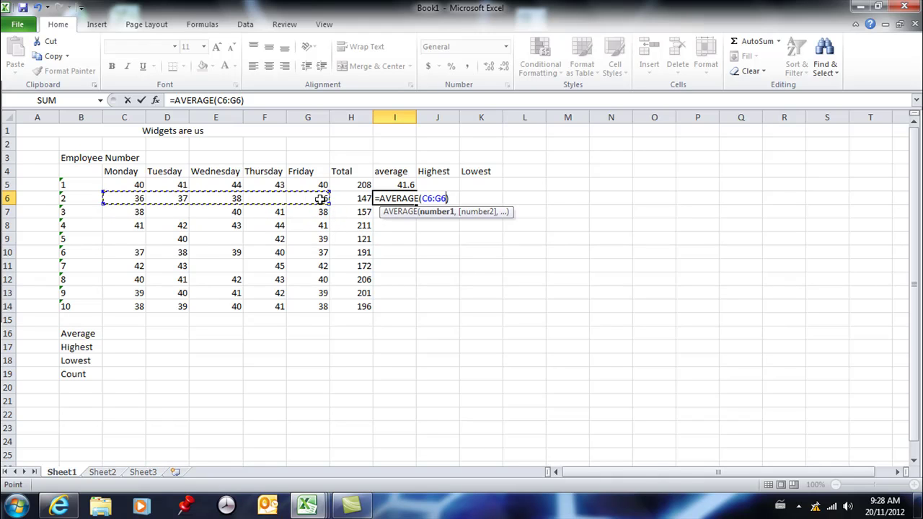
pyautogui.press('Return')
pyautogui.click(411, 200)
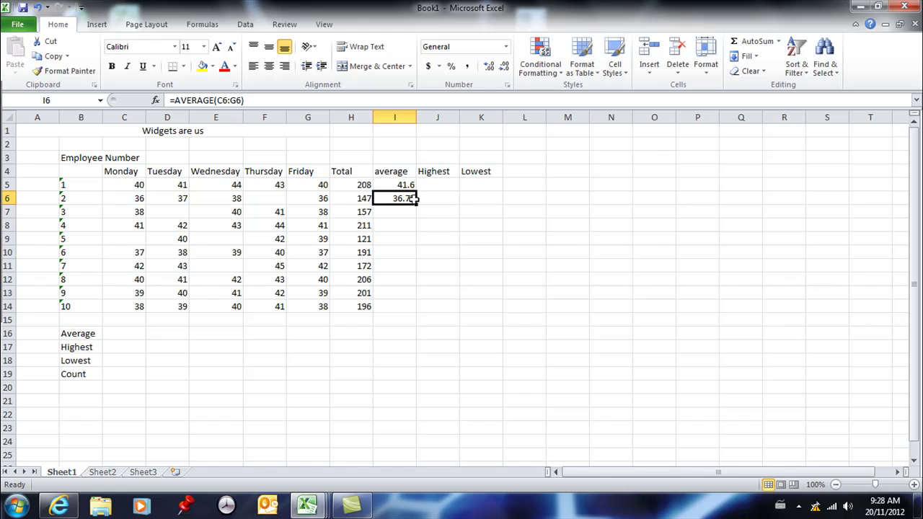
pyautogui.moveTo(415, 205); pyautogui.dragTo(412, 311)
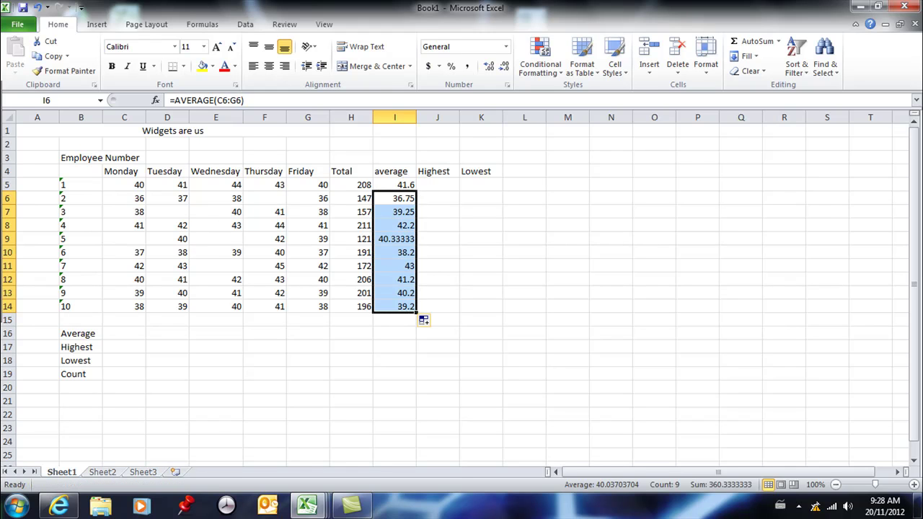
pyautogui.click(445, 185)
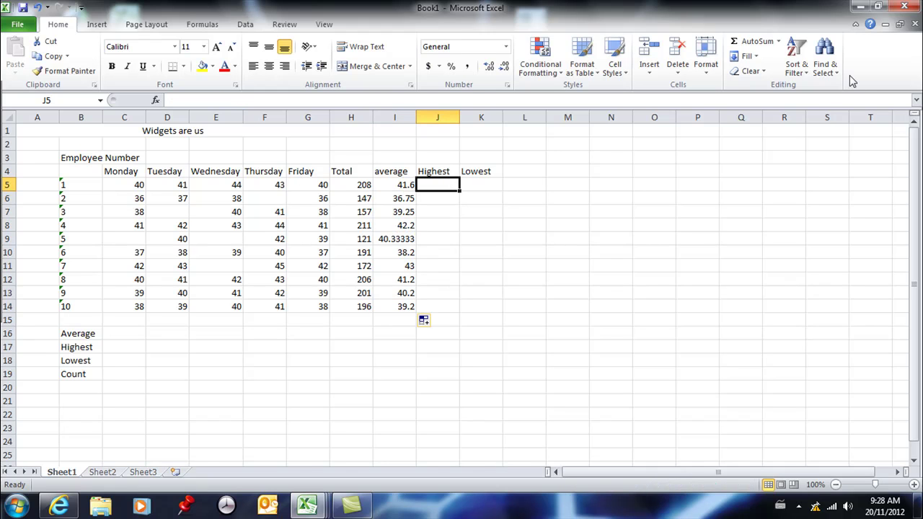
# Step: Insert MAX over C5:G5 in J5 and fill it down to J14, giving 44 down to 41
pyautogui.click(780, 41)
pyautogui.click(758, 106)
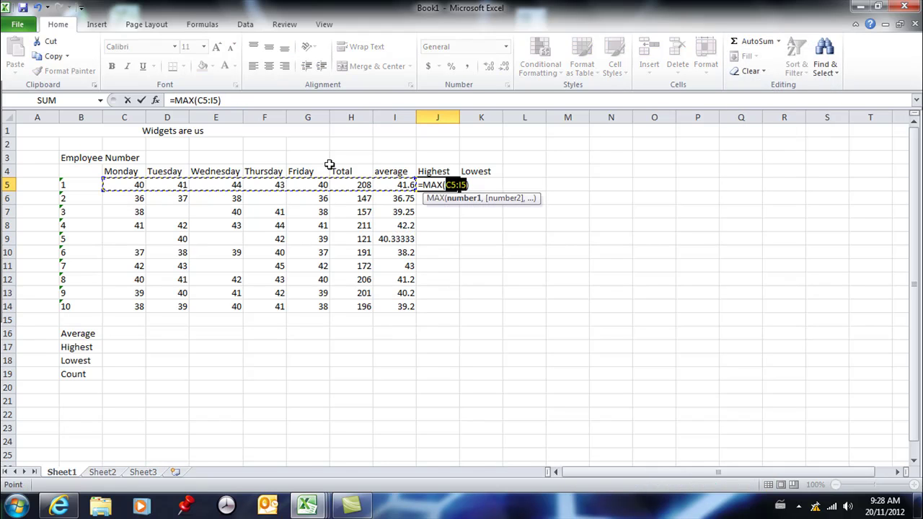
pyautogui.moveTo(132, 184); pyautogui.dragTo(320, 186)
pyautogui.press('Return')
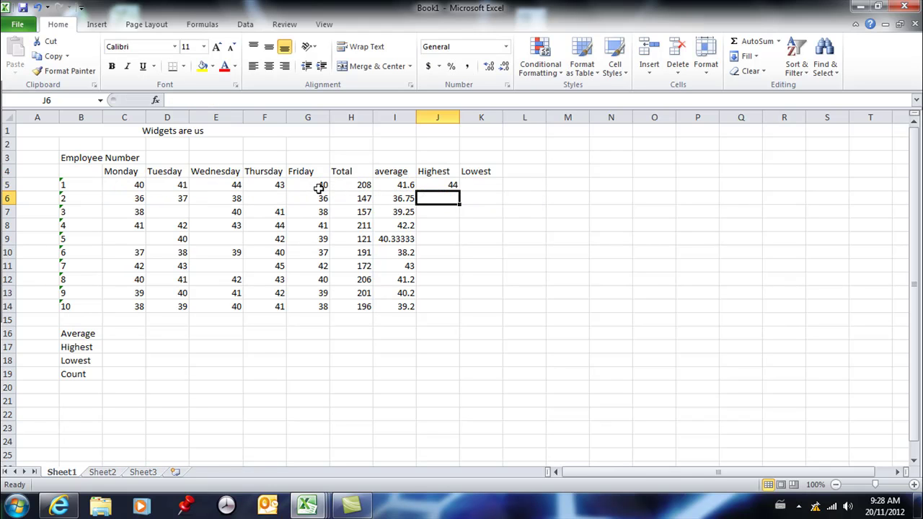
pyautogui.click(449, 185)
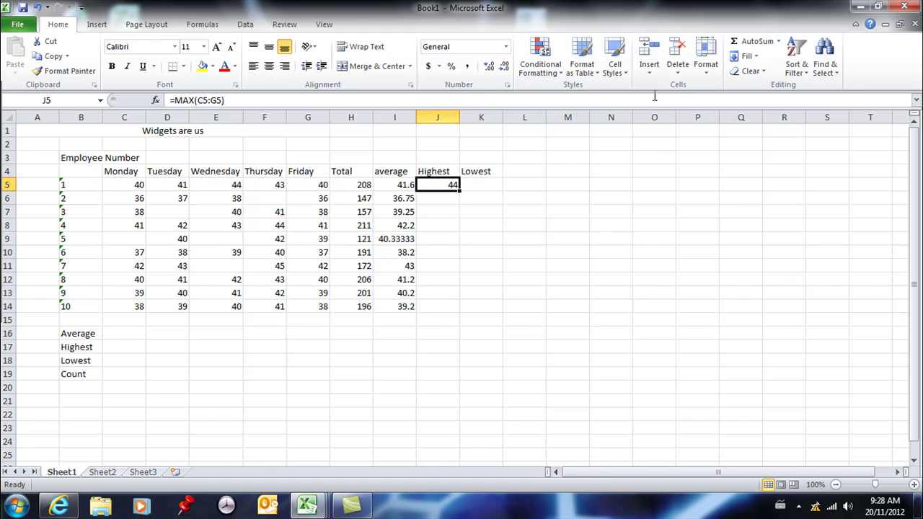
pyautogui.click(437, 196)
pyautogui.click(453, 186)
pyautogui.moveTo(462, 192); pyautogui.dragTo(466, 315)
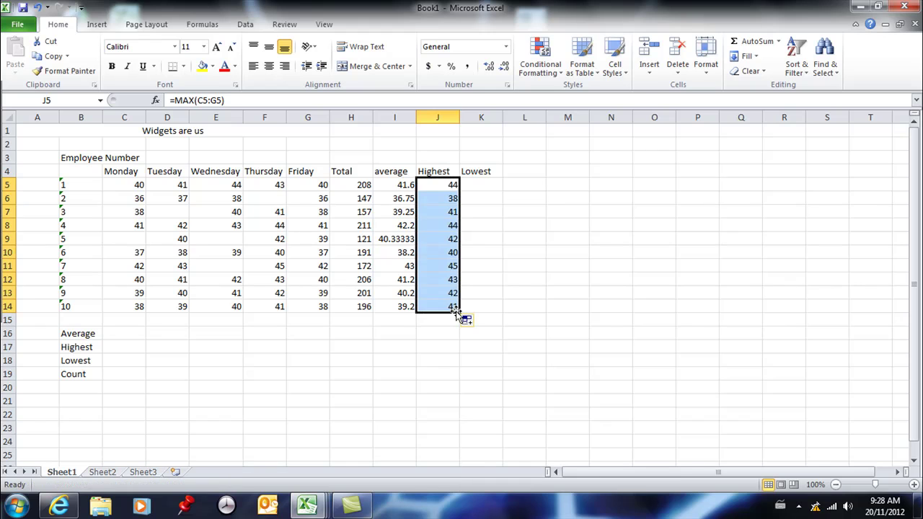
# Step: Insert MIN over C5:G5 in K5 and fill it down to K14, giving 40 down to 38
pyautogui.click(486, 184)
pyautogui.click(778, 41)
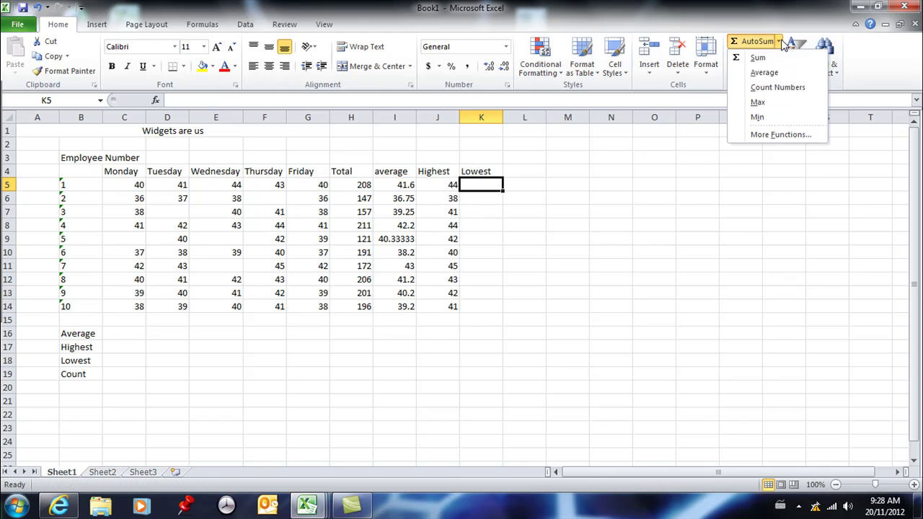
pyautogui.click(757, 117)
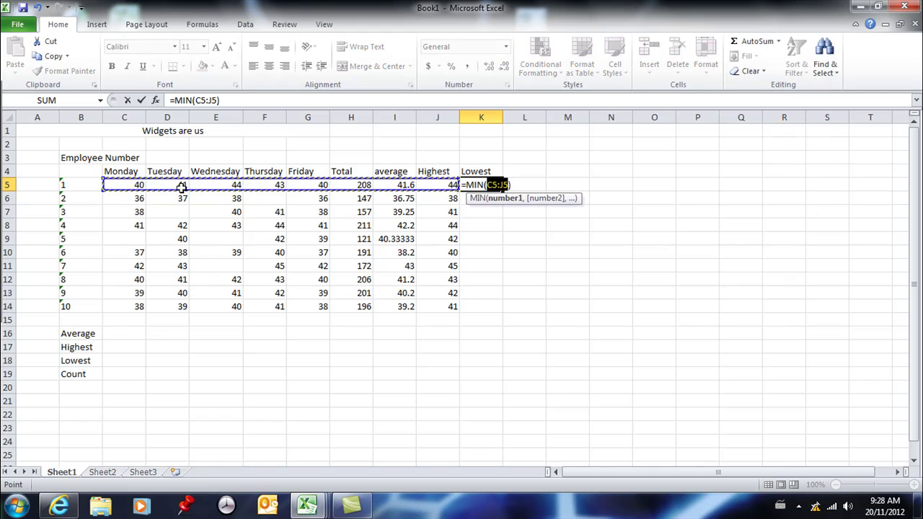
pyautogui.moveTo(135, 185); pyautogui.dragTo(328, 180)
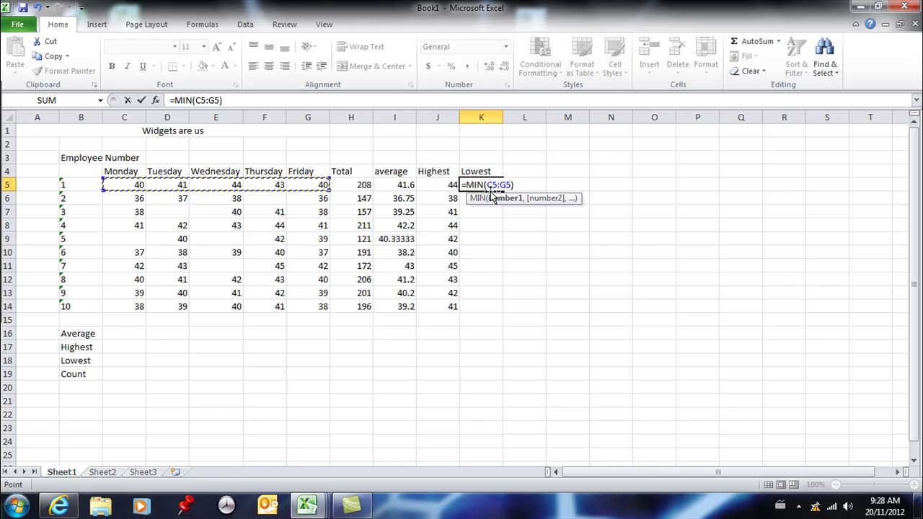
pyautogui.press('Return')
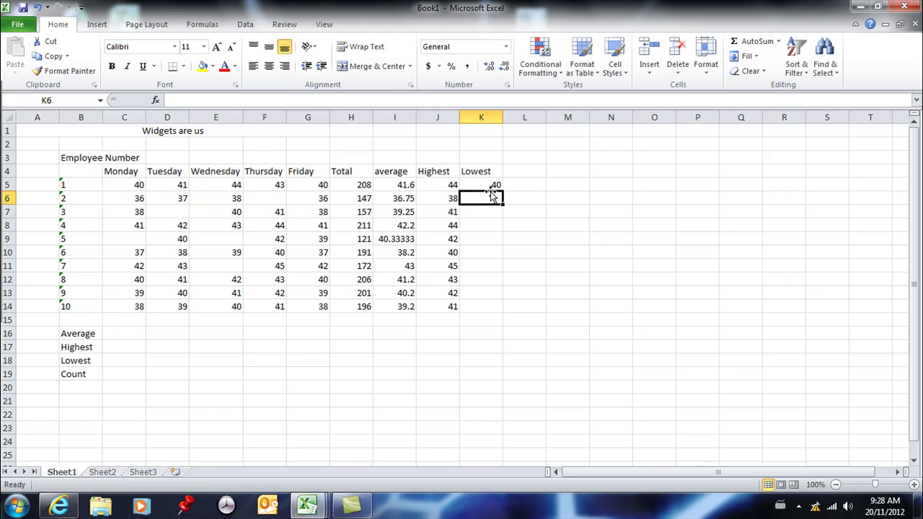
pyautogui.click(491, 185)
pyautogui.moveTo(505, 191); pyautogui.dragTo(500, 315)
pyautogui.click(134, 185)
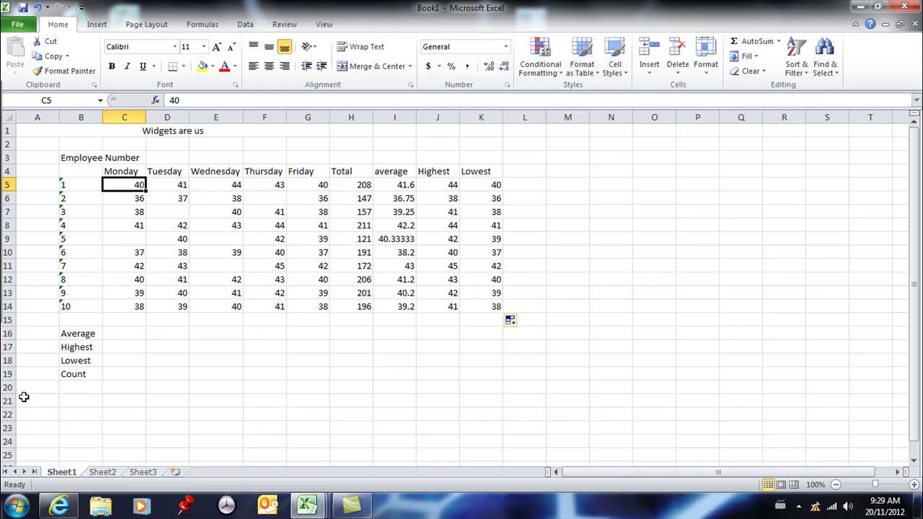
# Step: Shift the Average-to-Count labels down one row and add a 'Total' label in B16
pyautogui.click(135, 334)
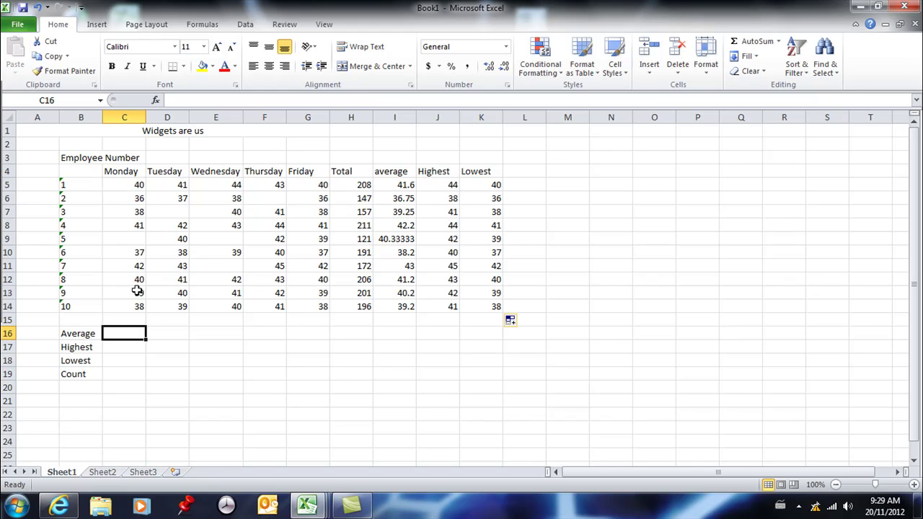
pyautogui.moveTo(82, 332); pyautogui.dragTo(85, 395)
pyautogui.click(90, 333)
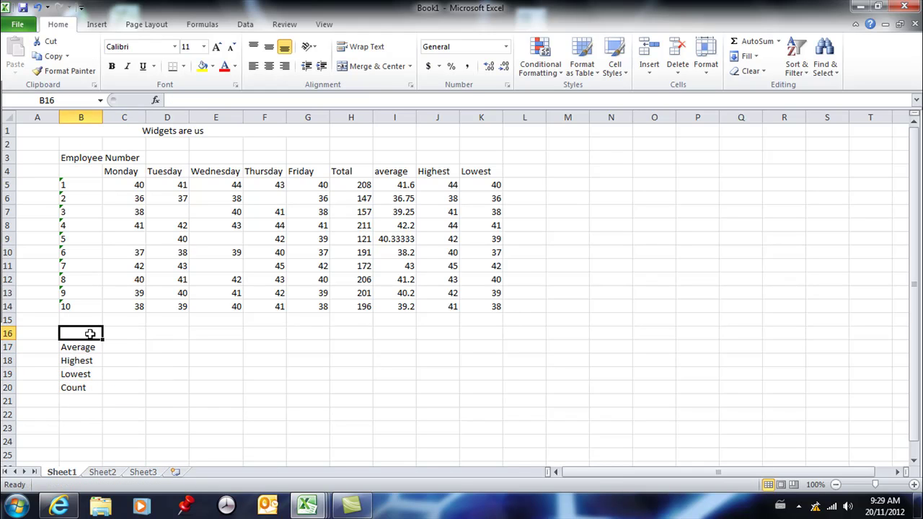
pyautogui.write('Total')
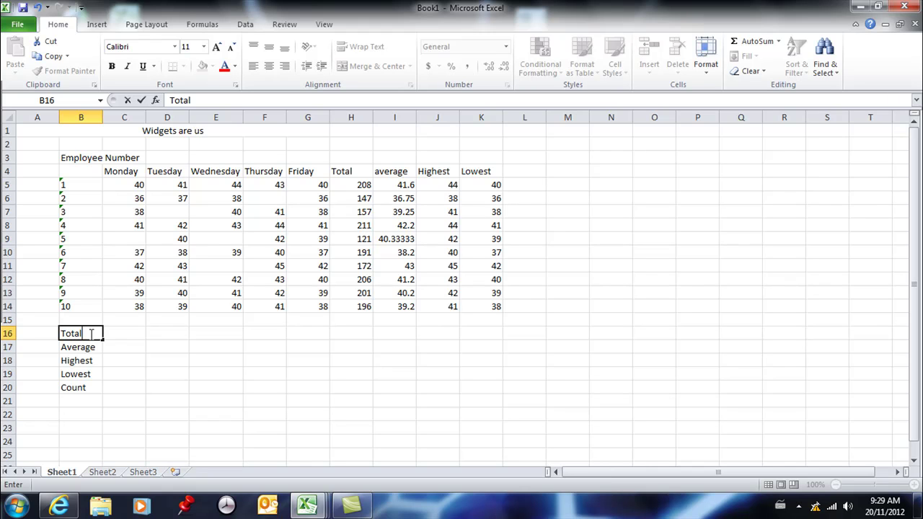
pyautogui.press('Return')
# Step: Sum Monday's hours C5:C14 in C16, giving 351
pyautogui.click(129, 334)
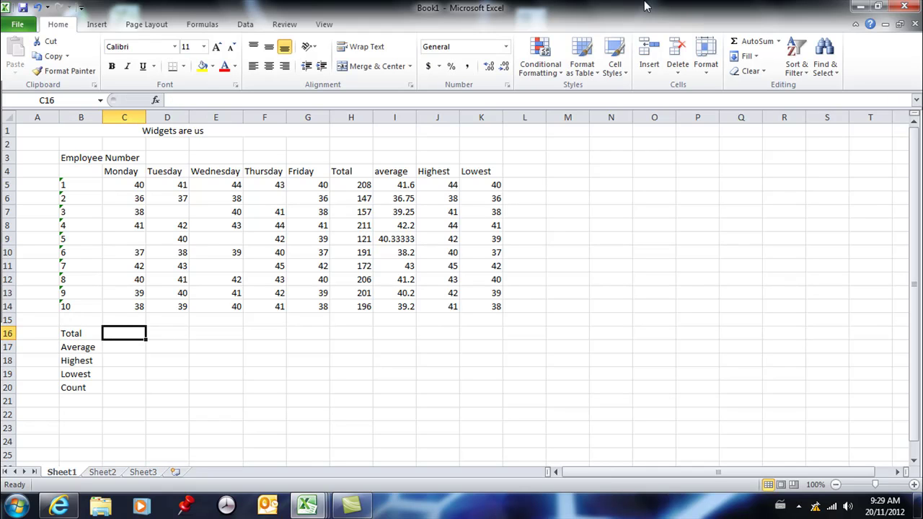
pyautogui.click(778, 41)
pyautogui.click(768, 58)
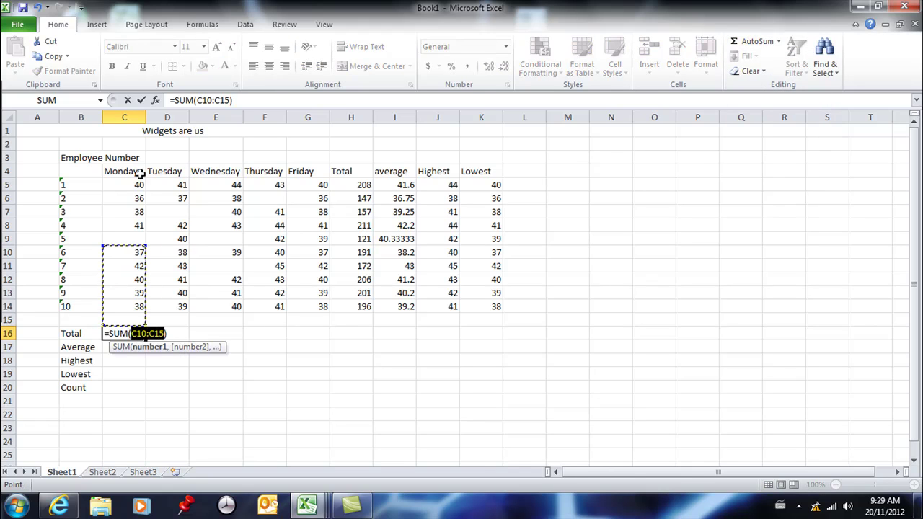
pyautogui.moveTo(134, 181); pyautogui.dragTo(132, 302)
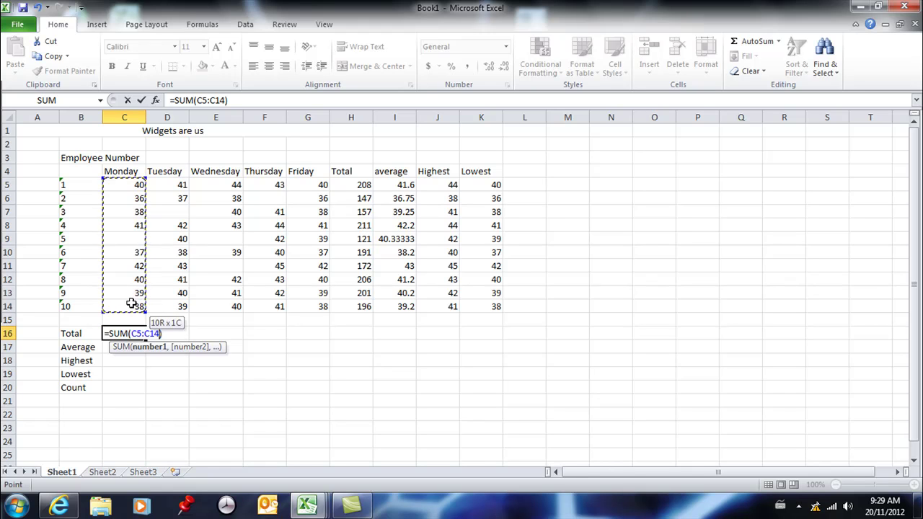
pyautogui.press('Return')
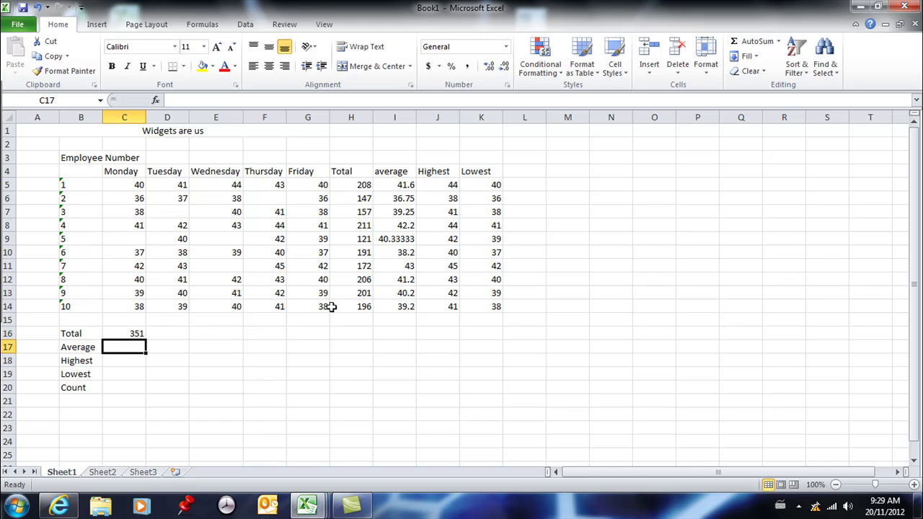
# Step: Average Monday's hours C5:C14 in C17, giving 39
pyautogui.click(142, 333)
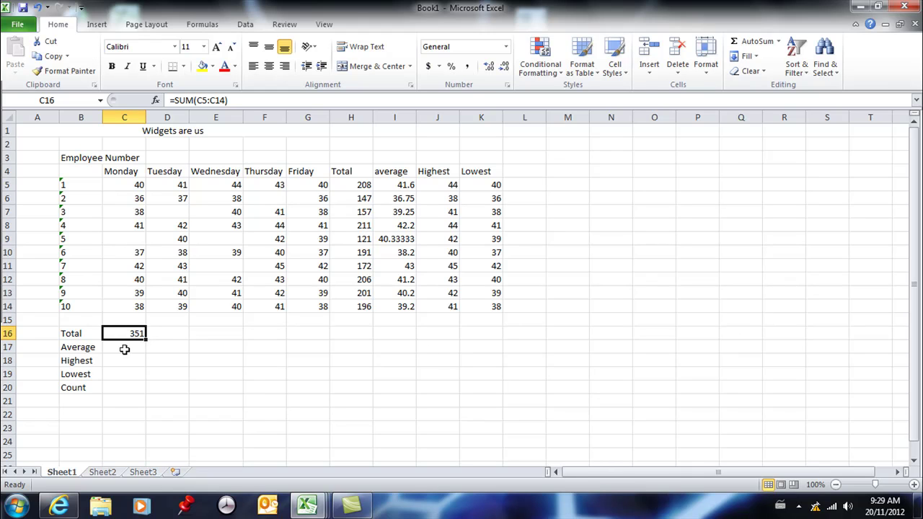
pyautogui.click(124, 346)
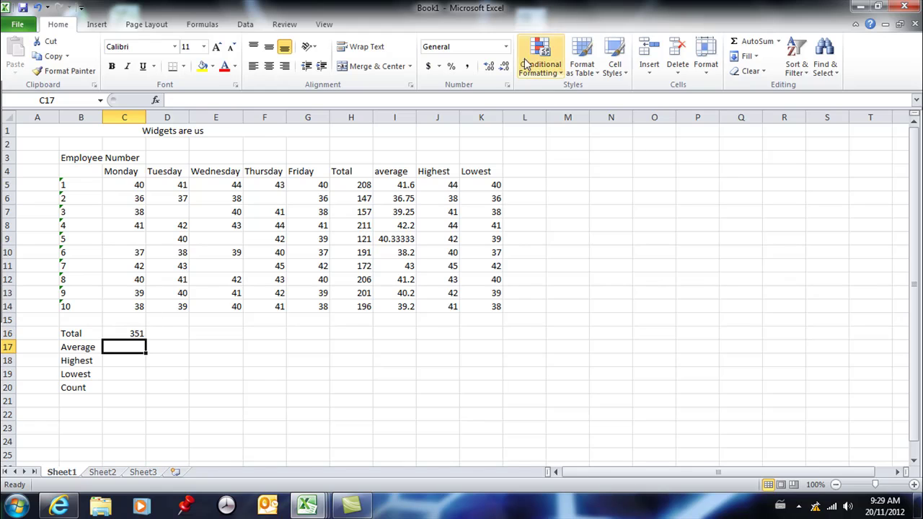
pyautogui.click(779, 43)
pyautogui.click(764, 72)
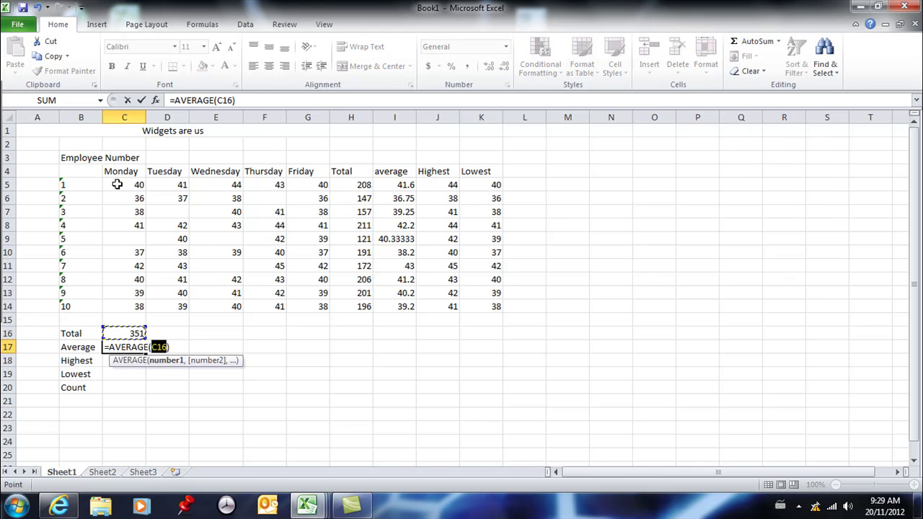
pyautogui.moveTo(122, 185); pyautogui.dragTo(120, 303)
pyautogui.press('Return')
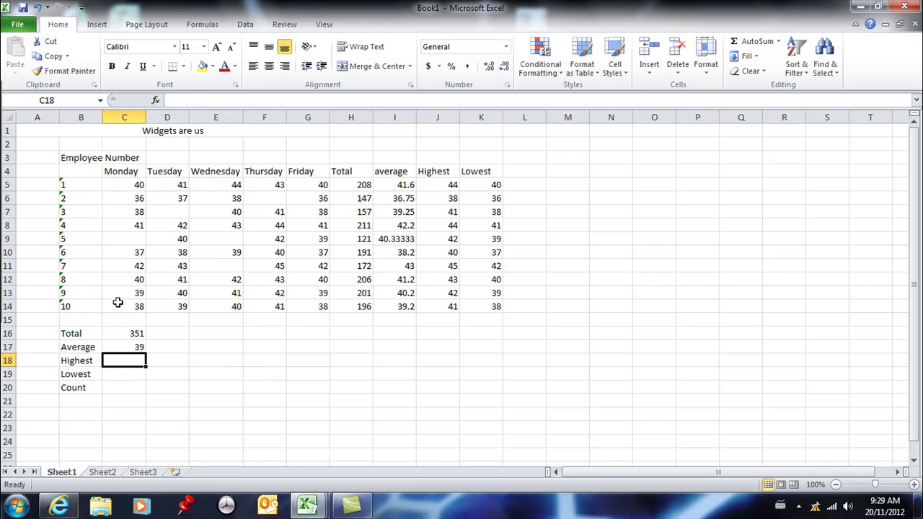
# Step: Insert MAX of Monday's hours C5:C14 in C18, giving 42
pyautogui.click(778, 41)
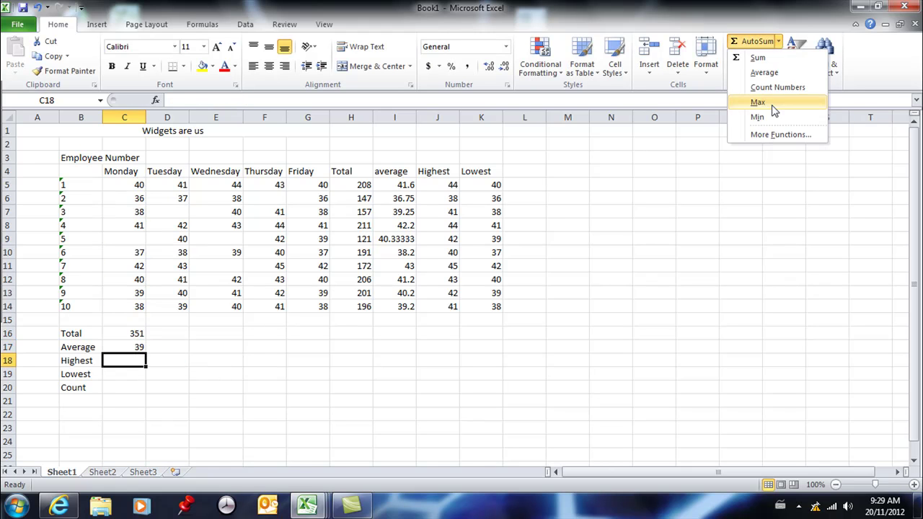
pyautogui.click(757, 102)
pyautogui.moveTo(134, 182); pyautogui.dragTo(115, 304)
pyautogui.press('Return')
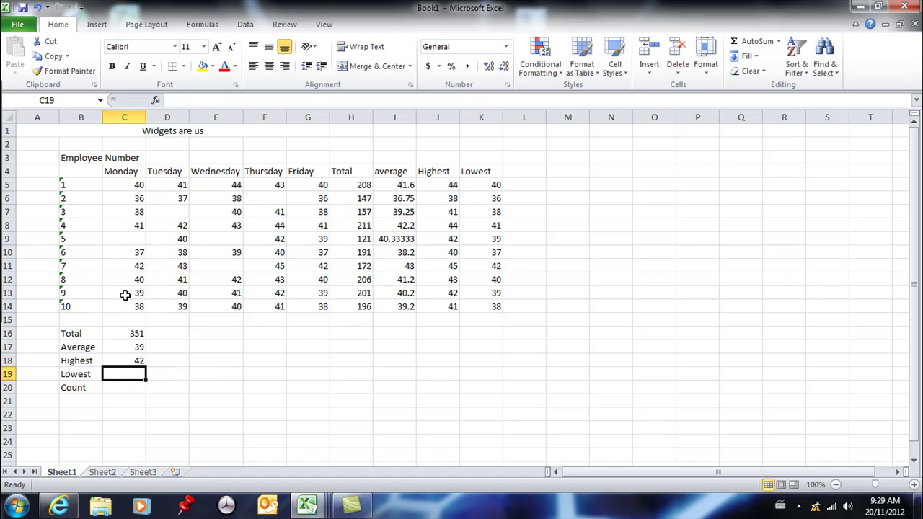
pyautogui.click(778, 41)
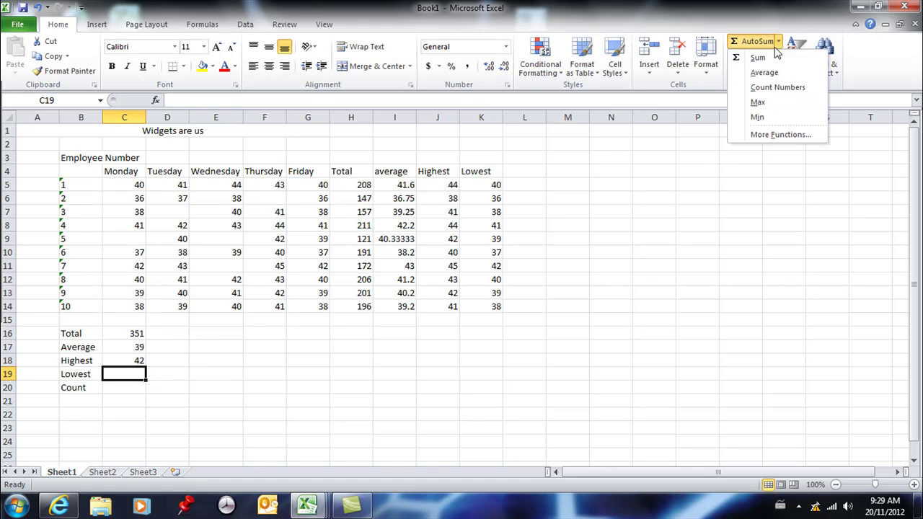
# Step: Insert MIN of Monday's hours C5:C14 in C19, giving 36
pyautogui.click(766, 121)
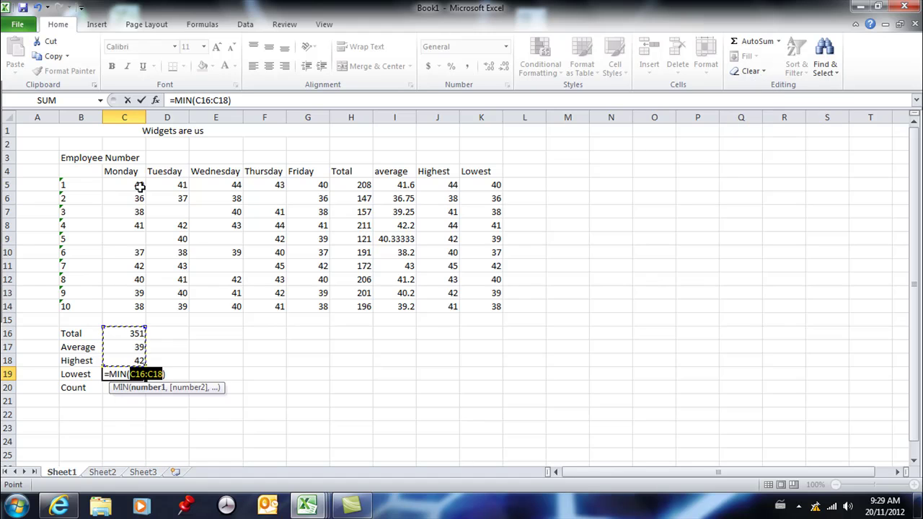
pyautogui.moveTo(137, 186); pyautogui.dragTo(105, 305)
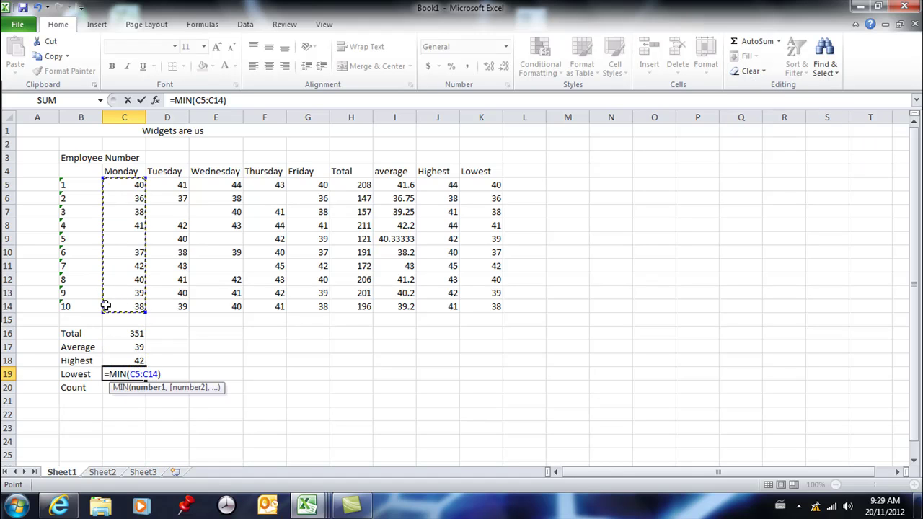
pyautogui.press('Return')
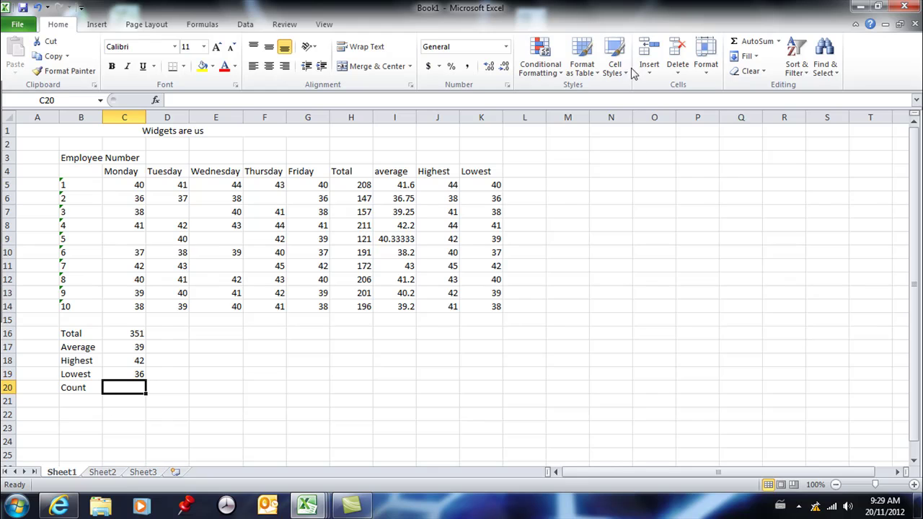
# Step: Count Monday's entries C5:C14 in C20 with Count Numbers, giving 9
pyautogui.click(779, 42)
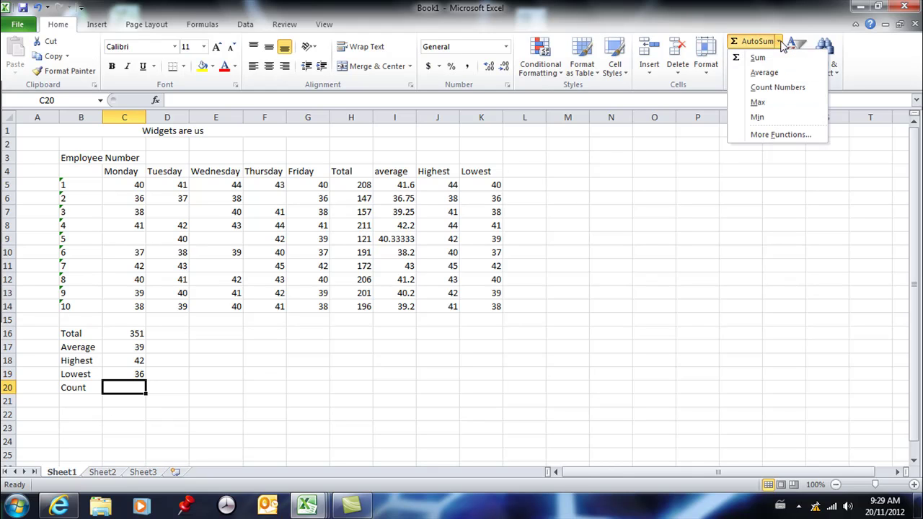
pyautogui.click(768, 87)
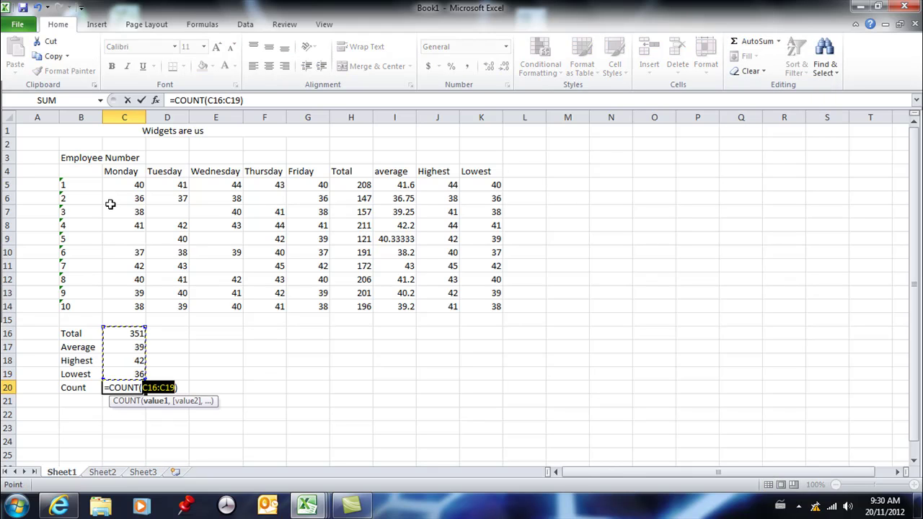
pyautogui.moveTo(126, 185); pyautogui.dragTo(118, 306)
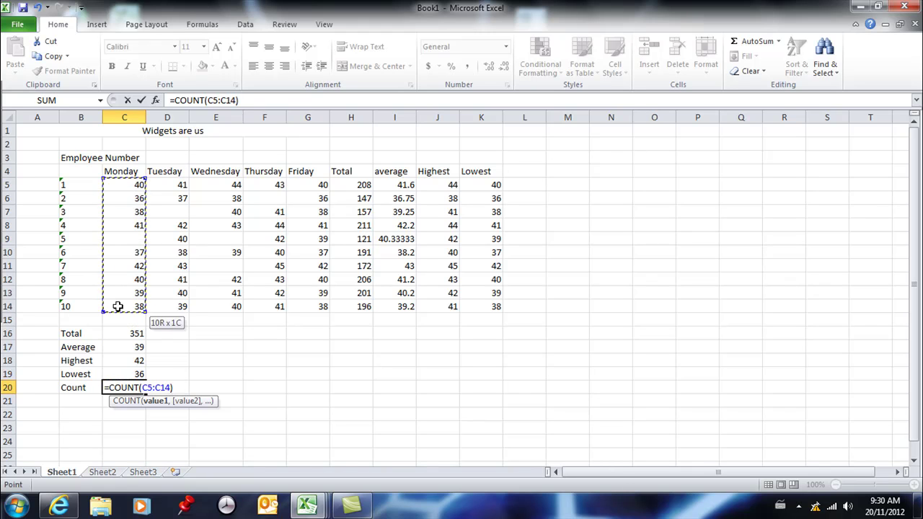
pyautogui.press('Return')
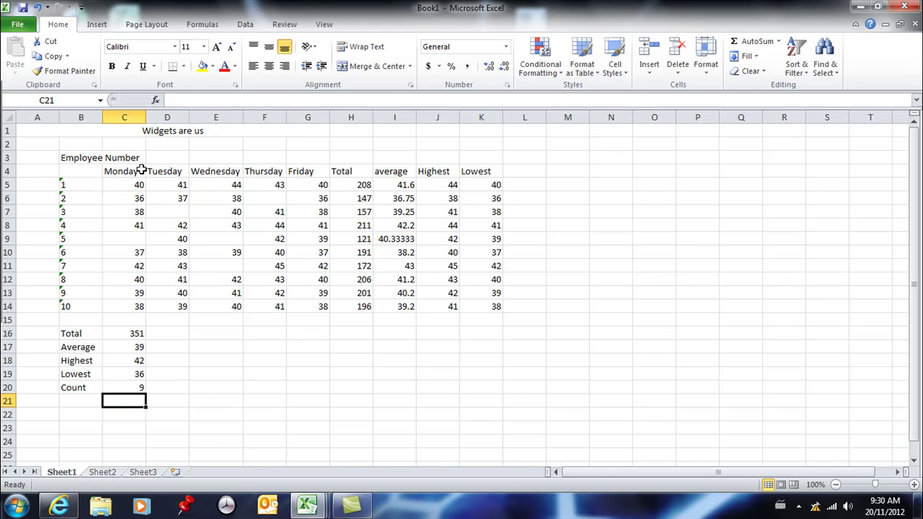
pyautogui.click(136, 334)
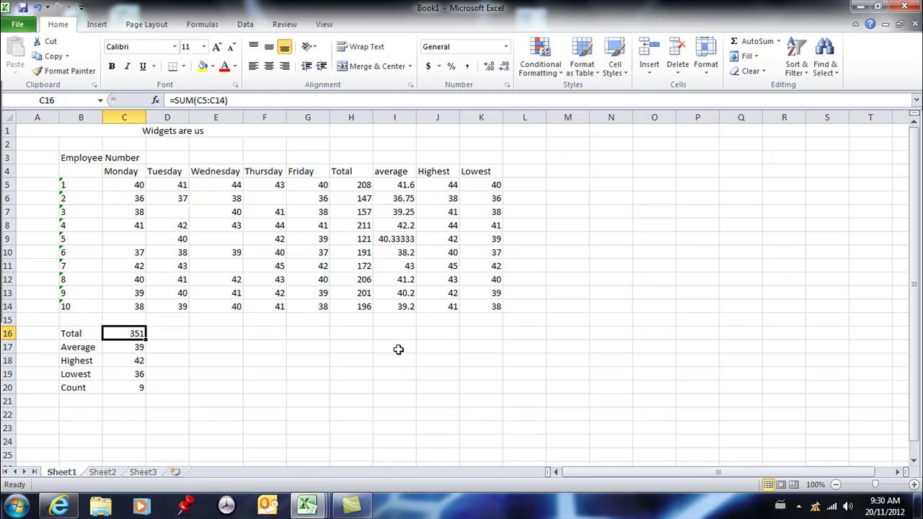
# Step: Fill C16:C20 right to column G, giving Tuesday–Friday totals of 361, 327, 381 and 390
pyautogui.moveTo(126, 342); pyautogui.dragTo(334, 399)
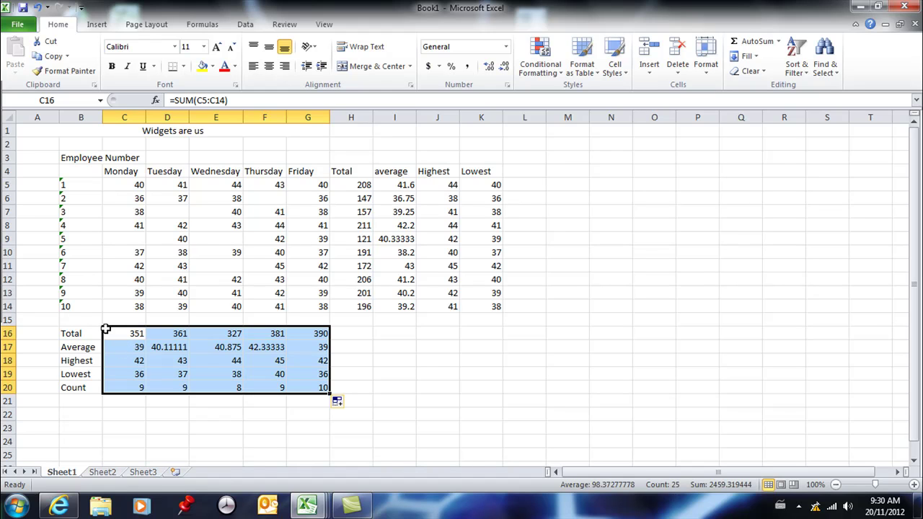
pyautogui.click(412, 351)
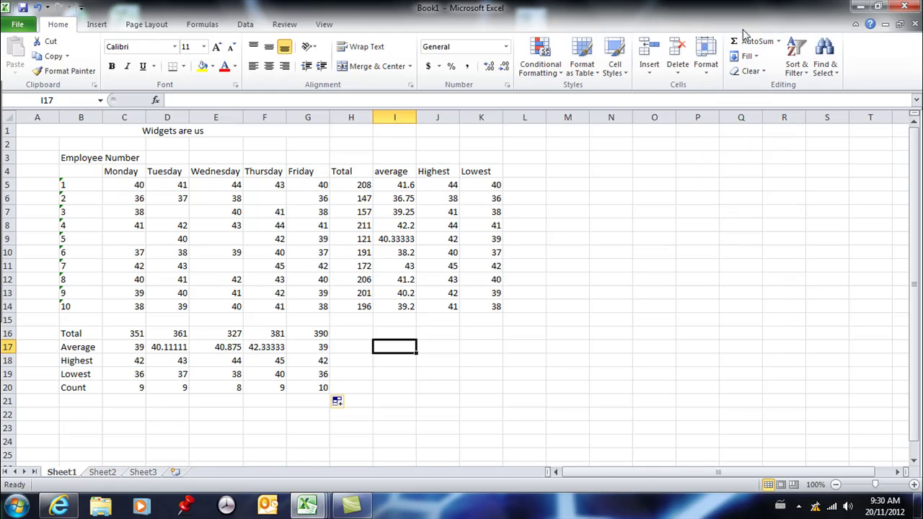
pyautogui.click(364, 185)
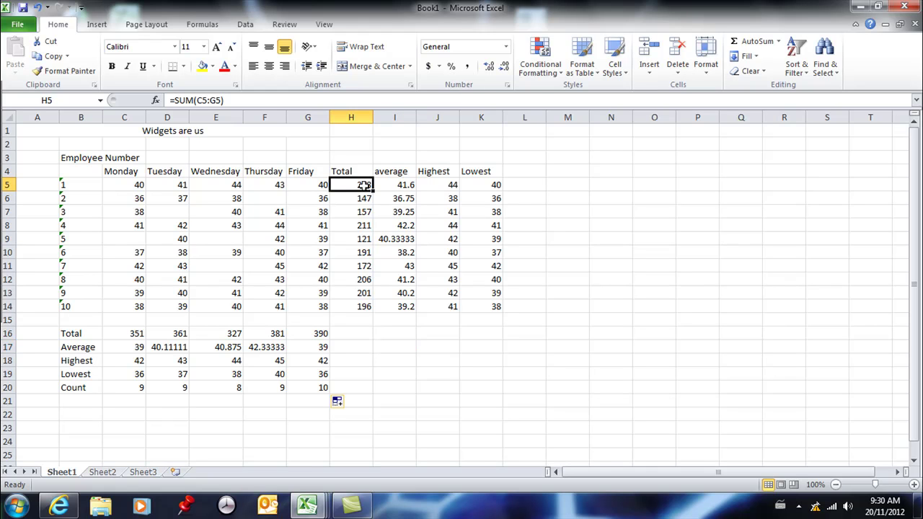